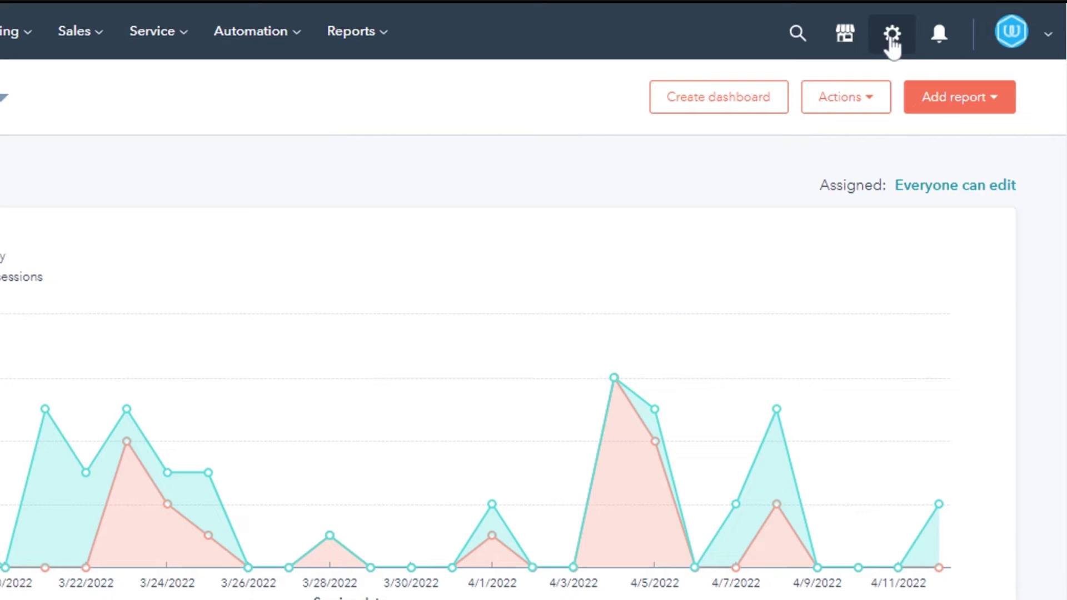
Go from the reports dashboard to the Account Defaults settings page
click(891, 35)
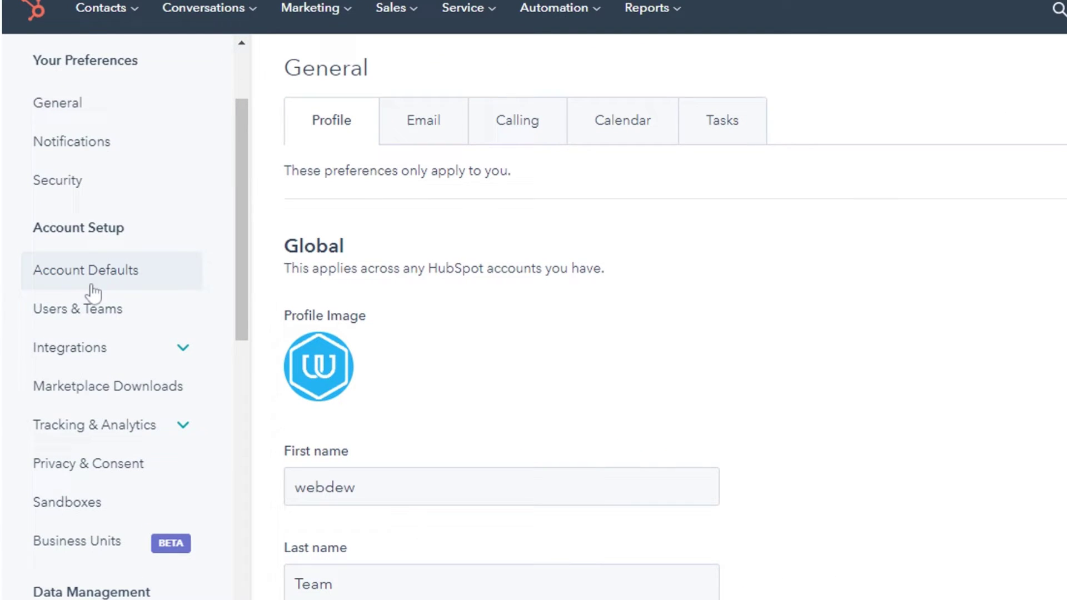
click(92, 286)
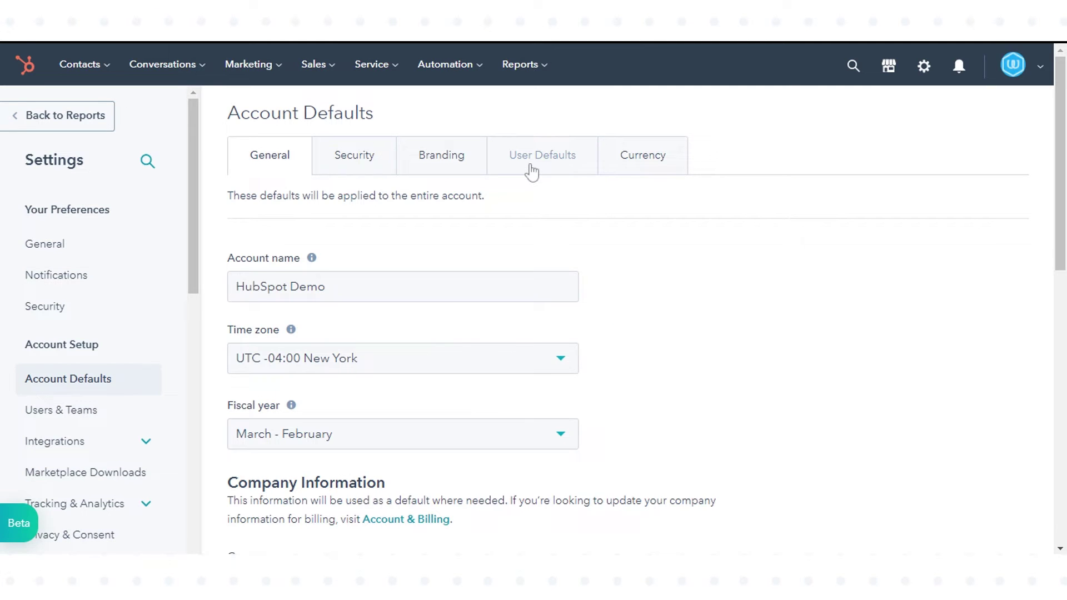
On the User Defaults tab, change the new-user language from Deutsch to English
click(531, 171)
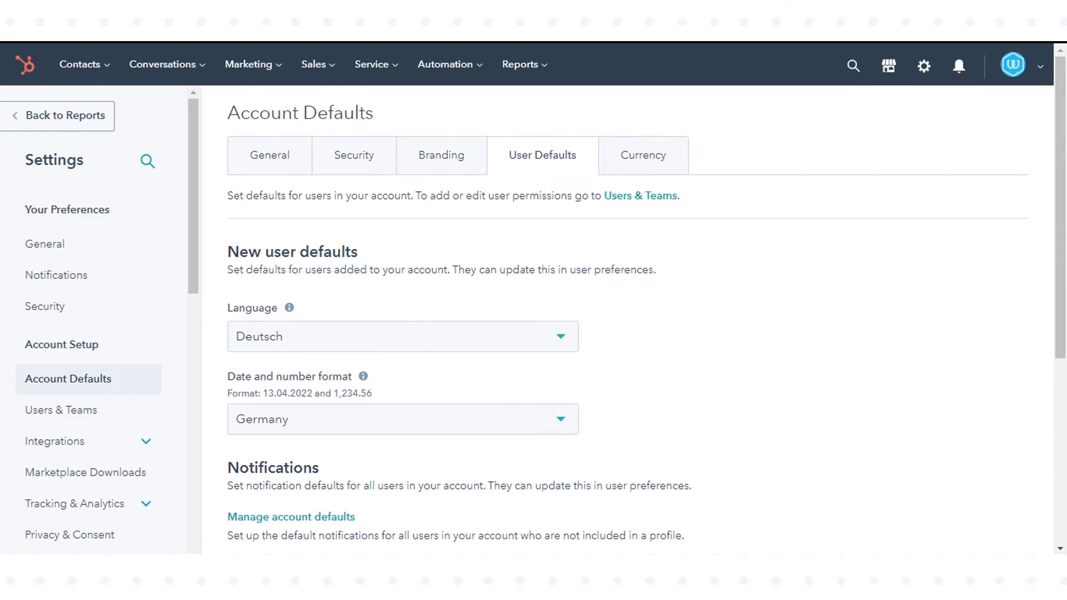
click(418, 338)
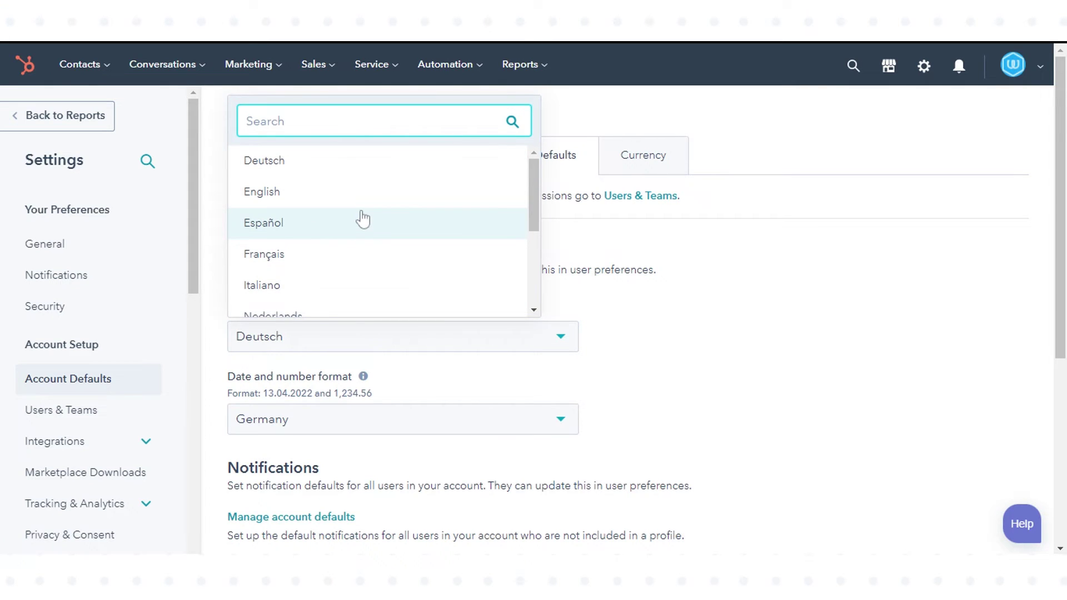
click(338, 203)
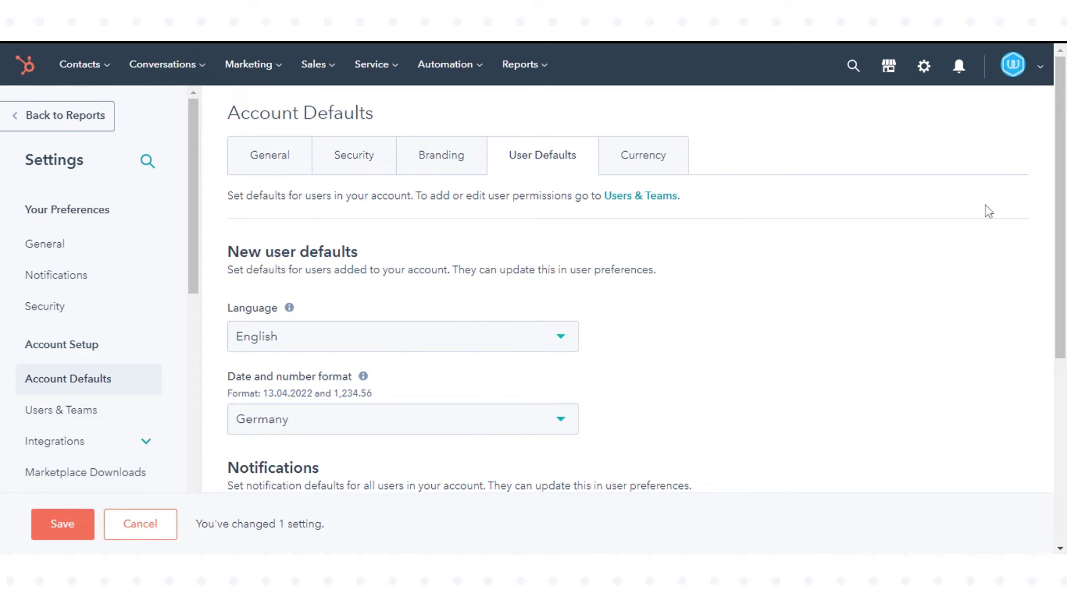
scroll(1061, 209, down, 2)
scroll(625, 291, down, 1)
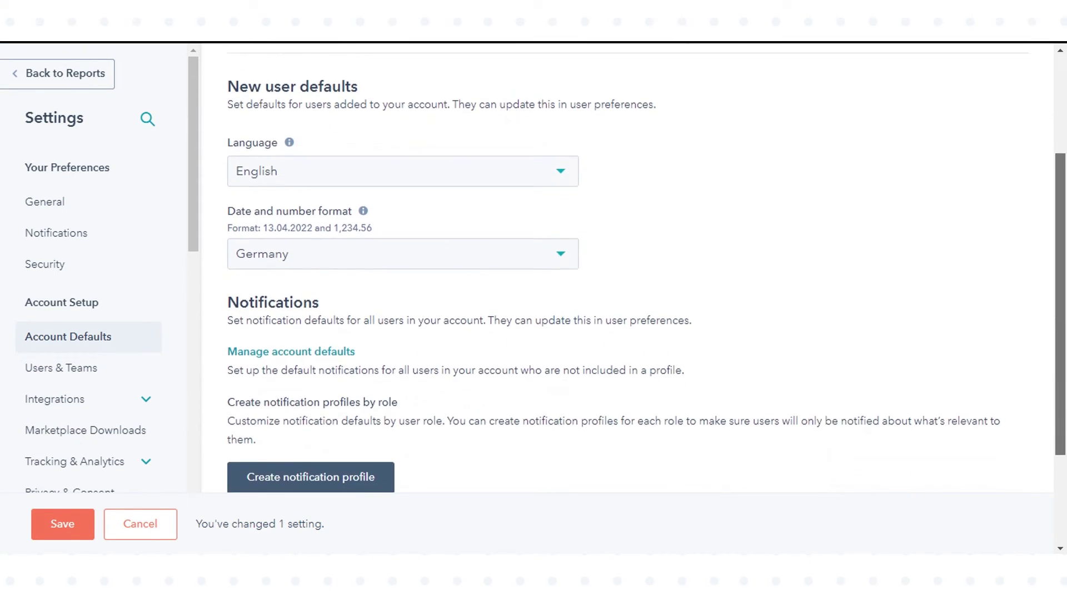
scroll(1005, 312, up, 2)
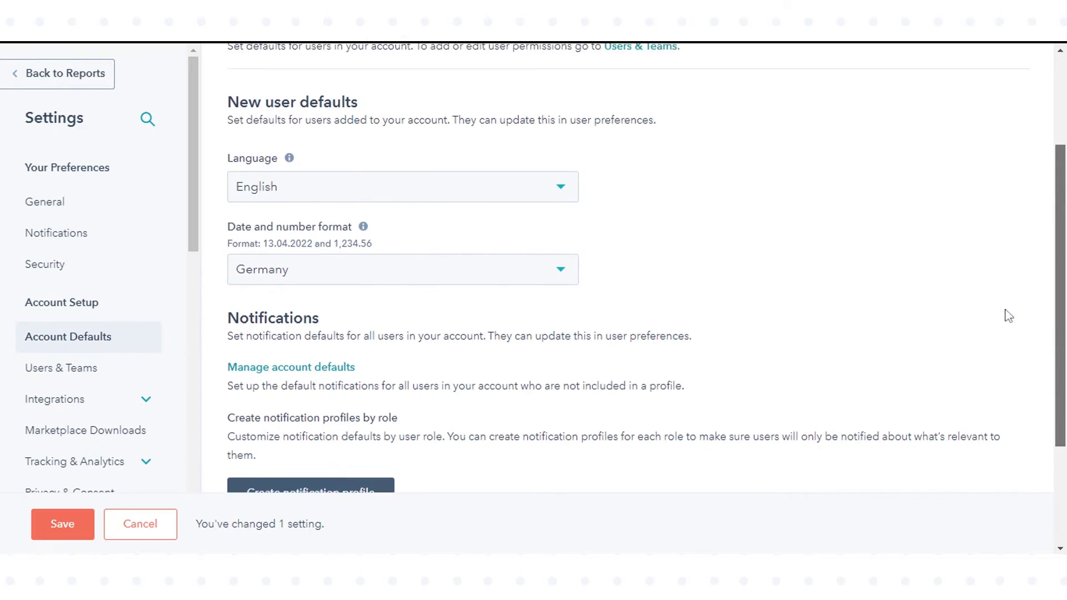
scroll(992, 300, down, 1)
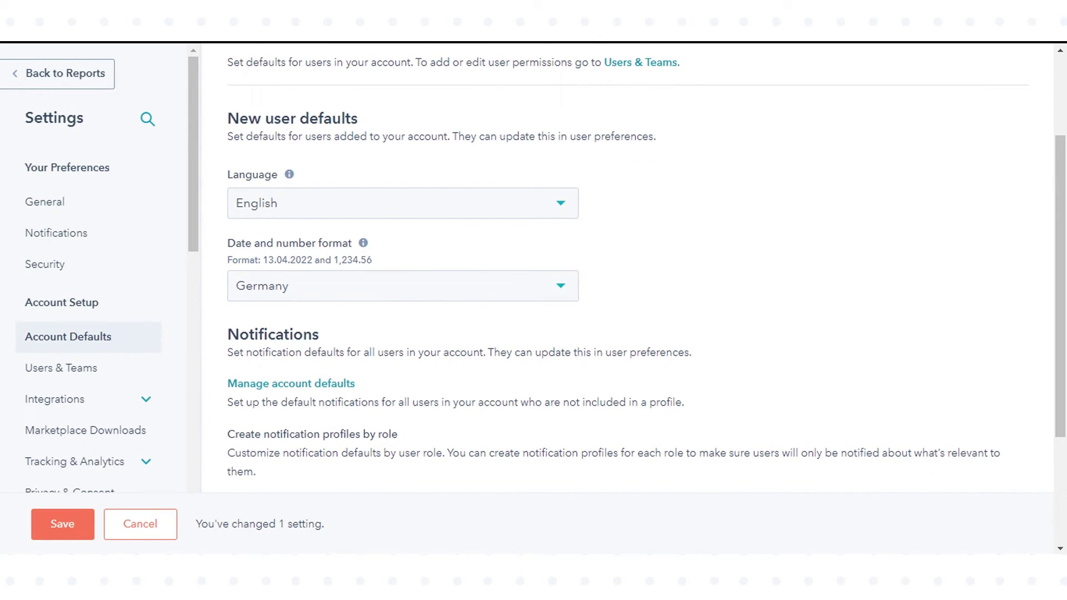
Save the pending English default-language change from the bottom bar
click(62, 530)
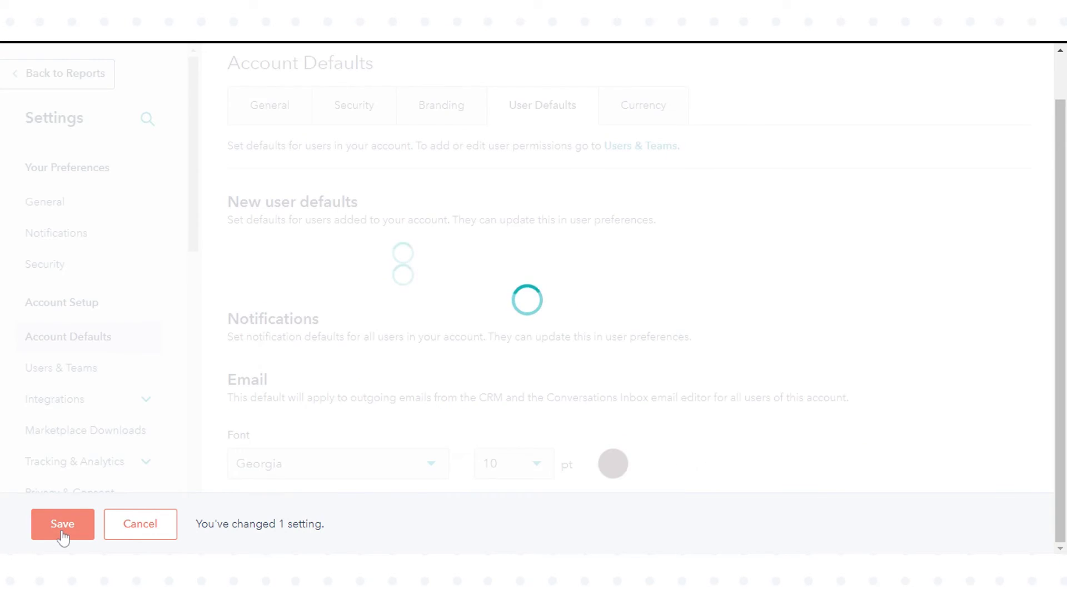